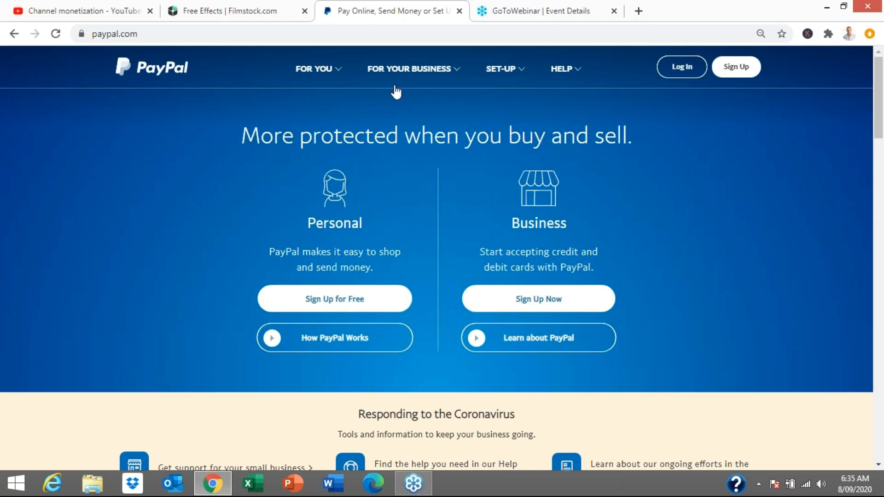
Open the PayPal Buttons tool from the full list of merchant tools in the business account
{"action": "left_click", "coordinate": [396, 92]}
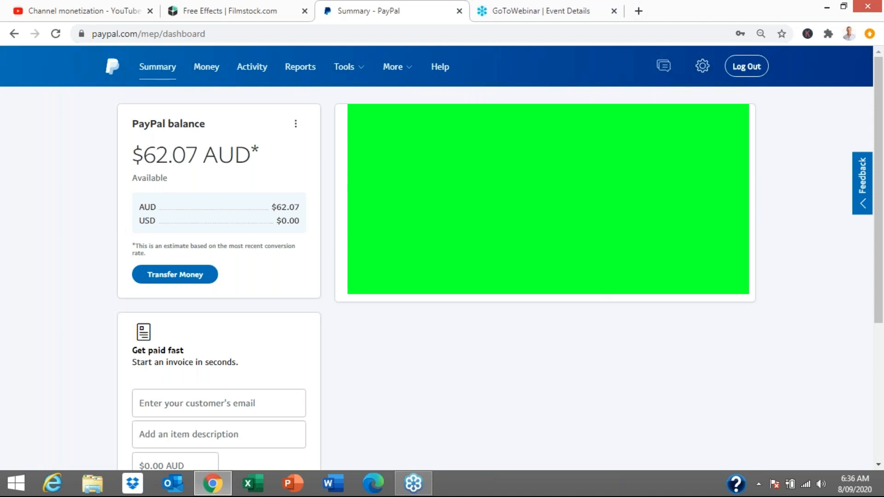
{"action": "mouse_move", "coordinate": [346, 68]}
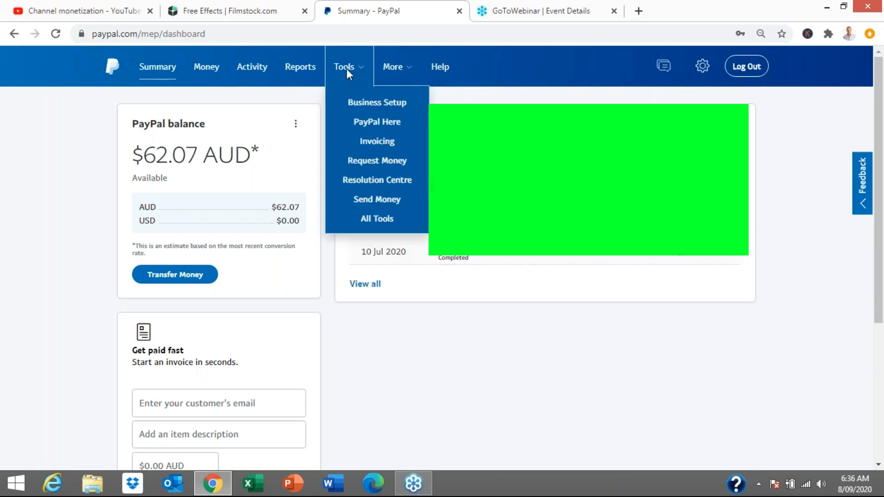
{"action": "left_click", "coordinate": [367, 223]}
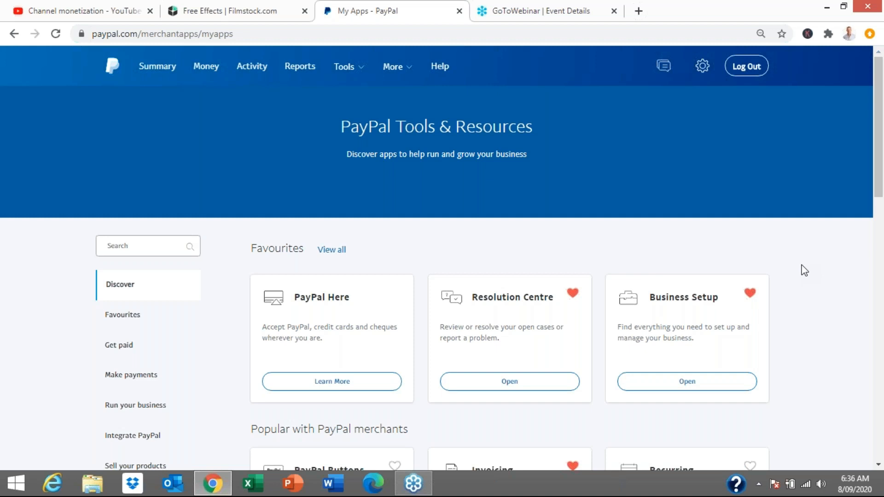
{"action": "scroll", "coordinate": [804, 271], "scroll_direction": "down", "scroll_amount": 5}
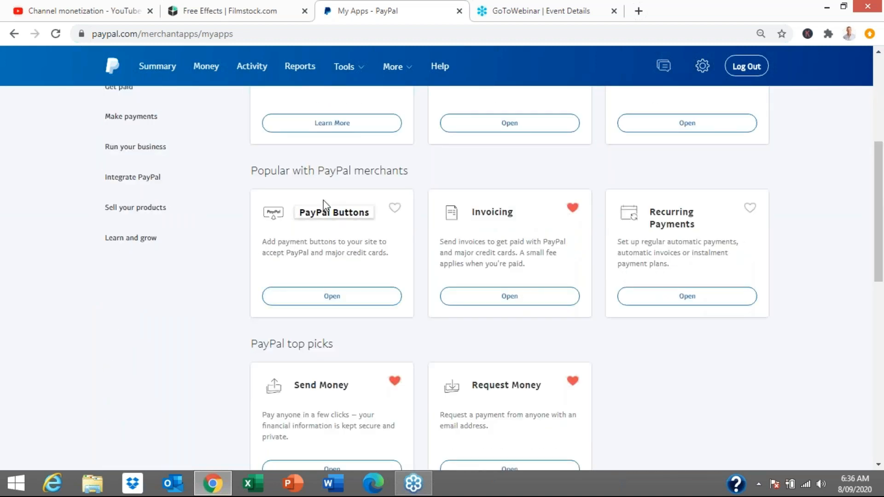
{"action": "left_click", "coordinate": [330, 298]}
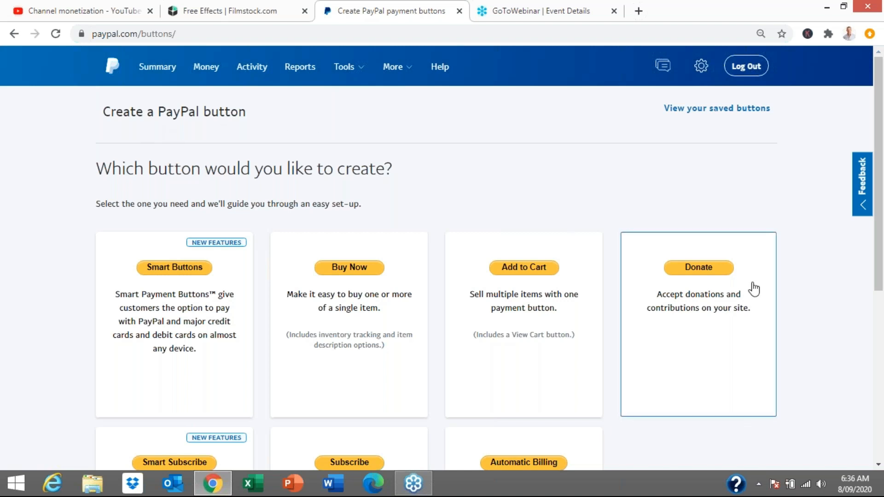
Review the available button types and the saved button actions for Full Day Social Media Coaching Session, and return to the button types
{"action": "scroll", "coordinate": [764, 304], "scroll_direction": "down", "scroll_amount": 3}
{"action": "scroll", "coordinate": [700, 299], "scroll_direction": "up", "scroll_amount": 3}
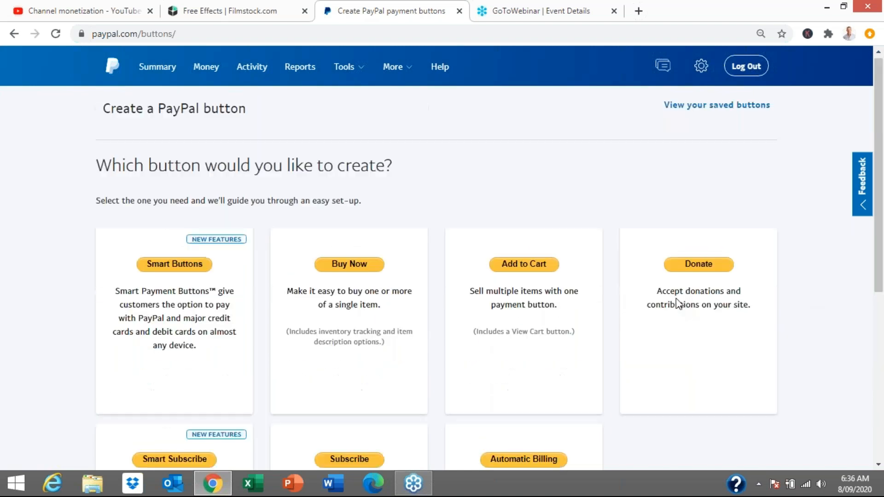
{"action": "scroll", "coordinate": [352, 266], "scroll_direction": "down", "scroll_amount": 1}
{"action": "scroll", "coordinate": [310, 276], "scroll_direction": "down", "scroll_amount": 3}
{"action": "scroll", "coordinate": [310, 277], "scroll_direction": "up", "scroll_amount": 4}
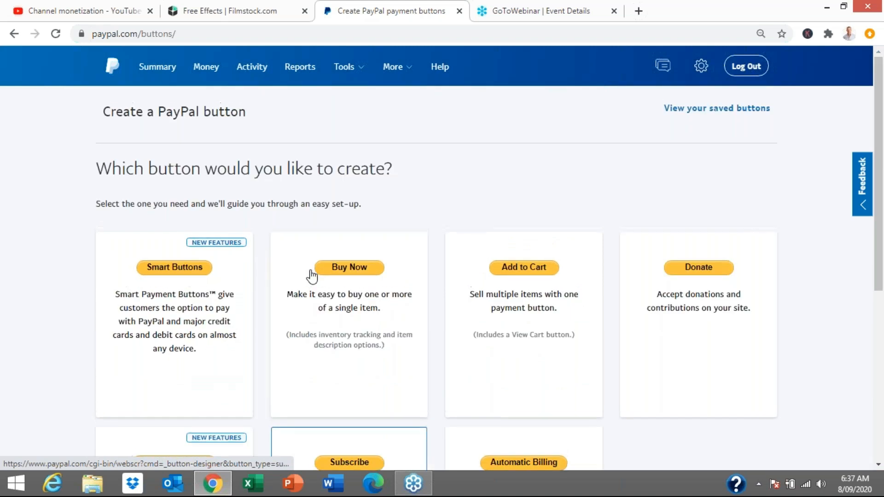
{"action": "left_click", "coordinate": [699, 110]}
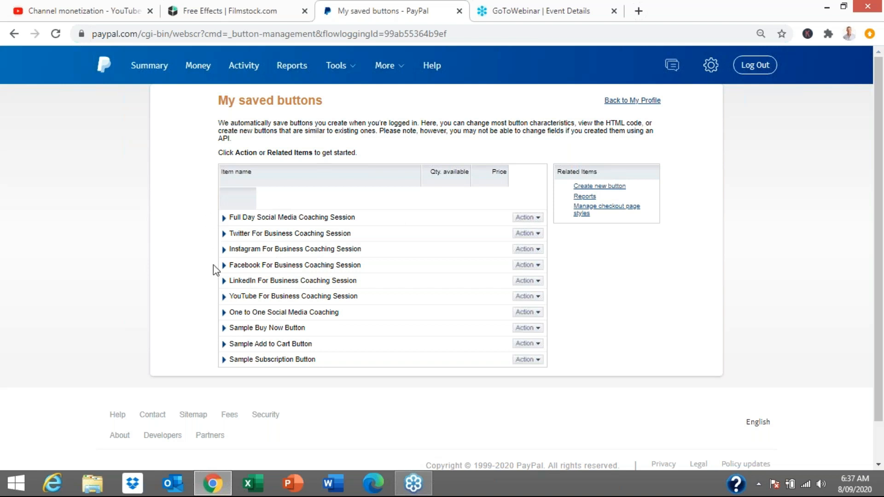
{"action": "left_click", "coordinate": [539, 219]}
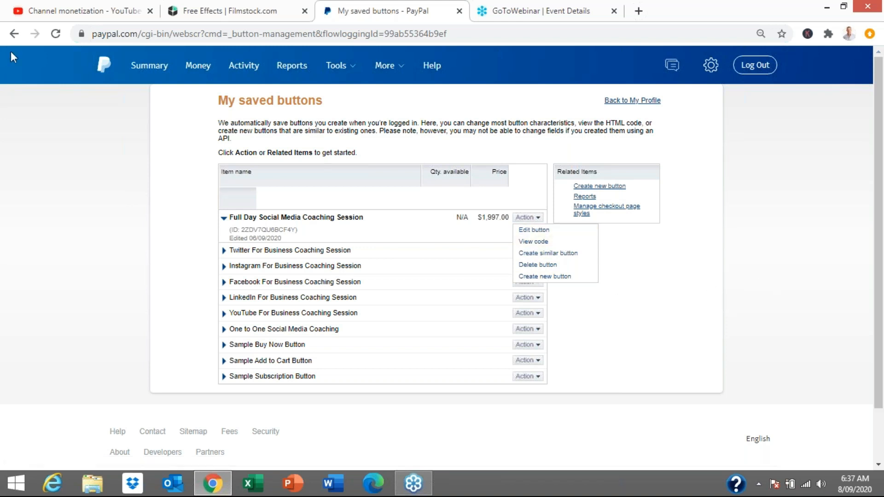
{"action": "left_click", "coordinate": [14, 33]}
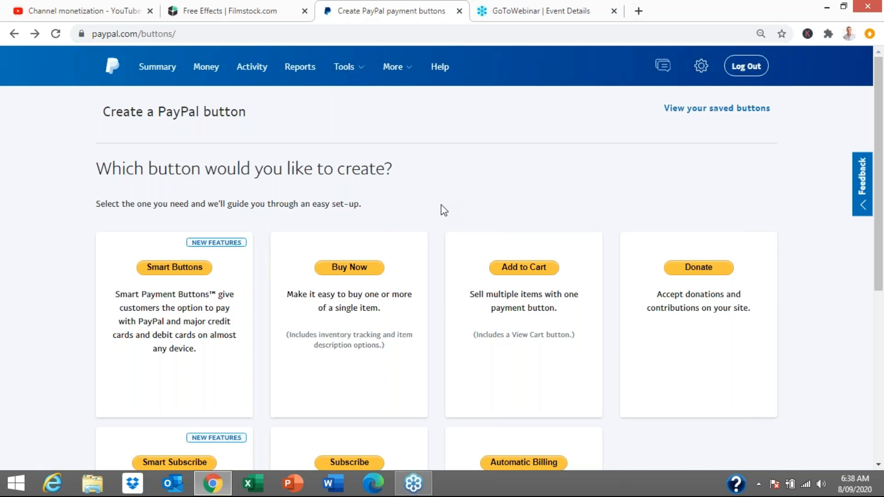
Start a Buy Now payment button and set its item name to "Test Button For This Video"
{"action": "left_click", "coordinate": [354, 272]}
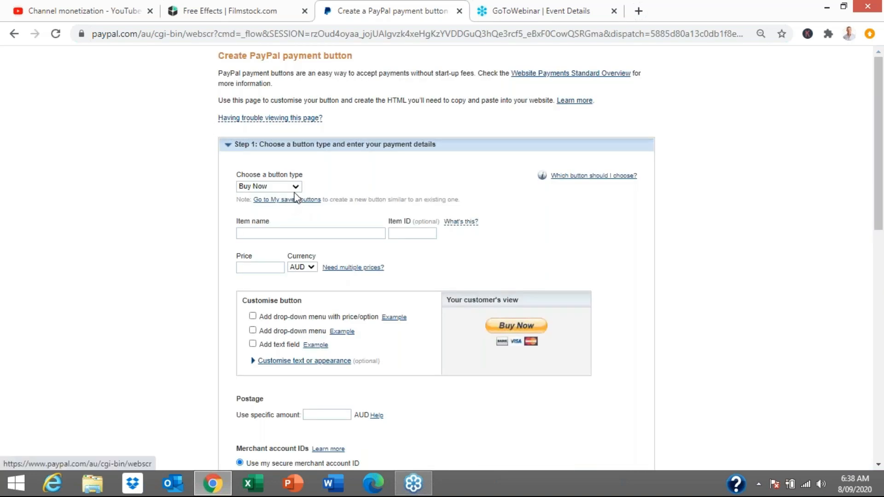
{"action": "left_click", "coordinate": [295, 188]}
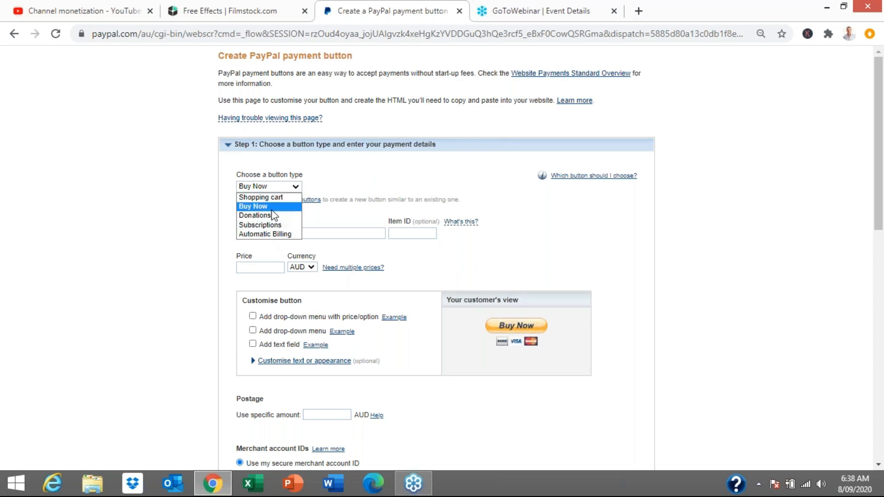
{"action": "key", "text": "Escape"}
{"action": "left_click", "coordinate": [284, 234]}
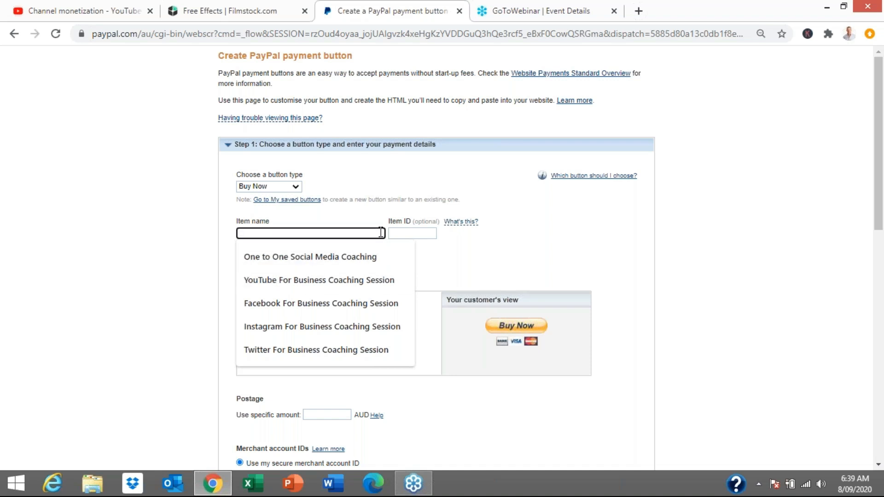
{"action": "type", "text": "Test Button For This Video"}
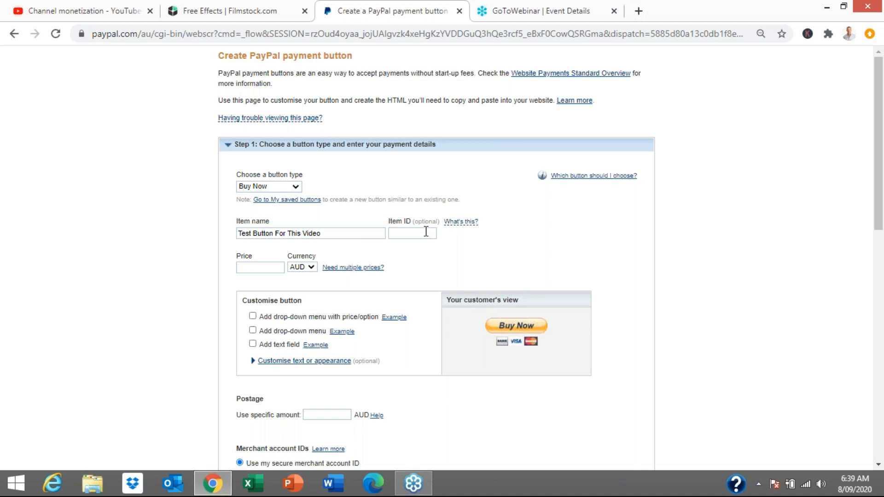
Set the item's price to 97.00, keeping AUD as the currency
{"action": "mouse_move", "coordinate": [451, 229]}
{"action": "left_click", "coordinate": [311, 268]}
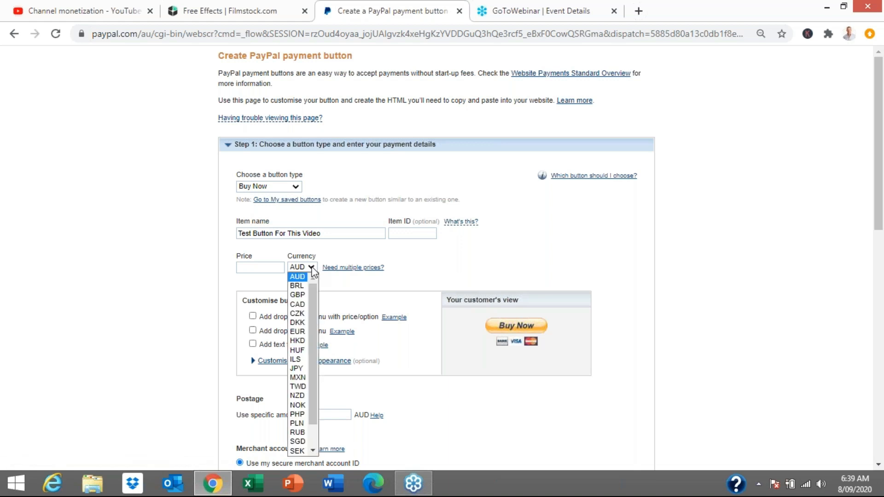
{"action": "left_click", "coordinate": [311, 268]}
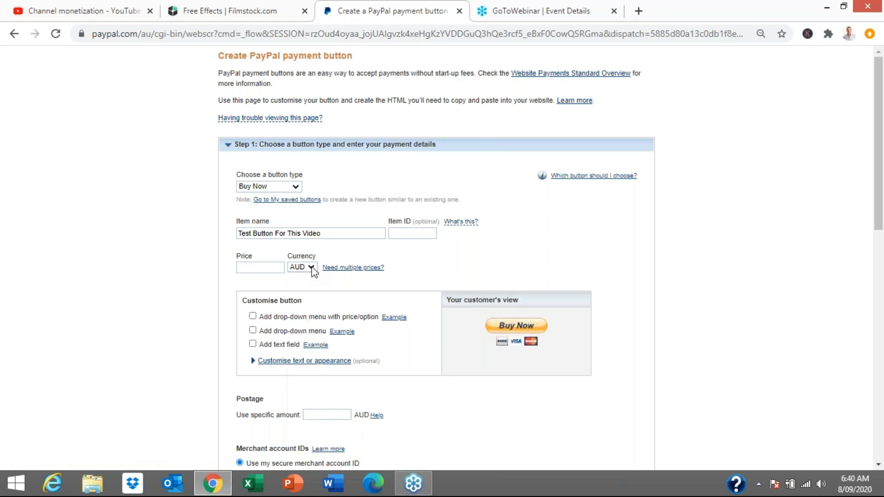
{"action": "left_click", "coordinate": [275, 268]}
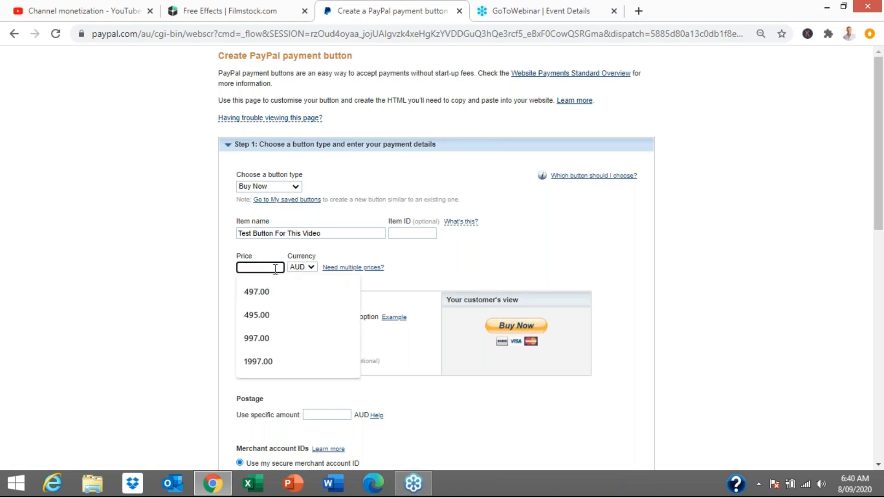
{"action": "type", "text": "97.00"}
{"action": "left_click", "coordinate": [422, 267]}
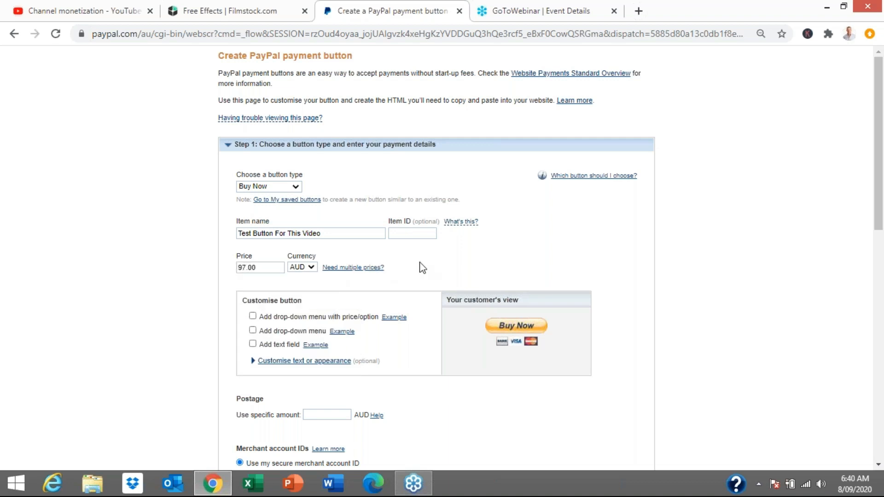
View the example of a drop-down menu with price options and close it
{"action": "scroll", "coordinate": [422, 268], "scroll_direction": "down", "scroll_amount": 3}
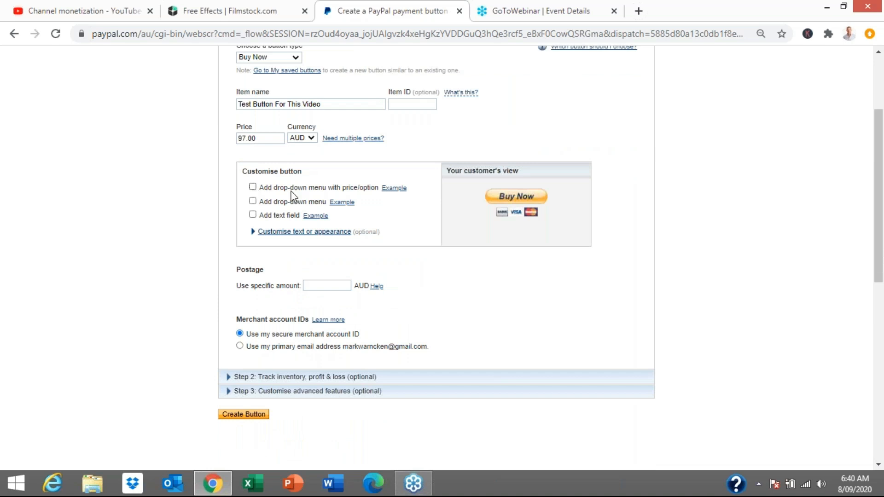
{"action": "scroll", "coordinate": [403, 212], "scroll_direction": "up", "scroll_amount": 2}
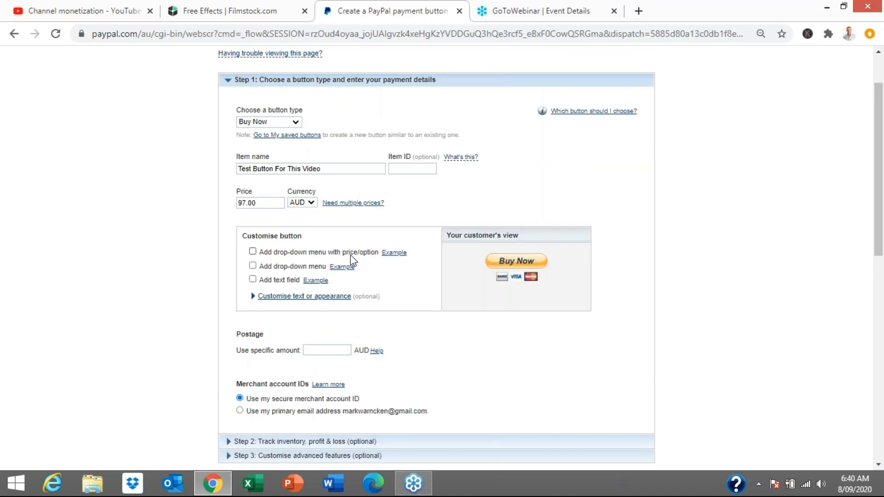
{"action": "left_click", "coordinate": [392, 254]}
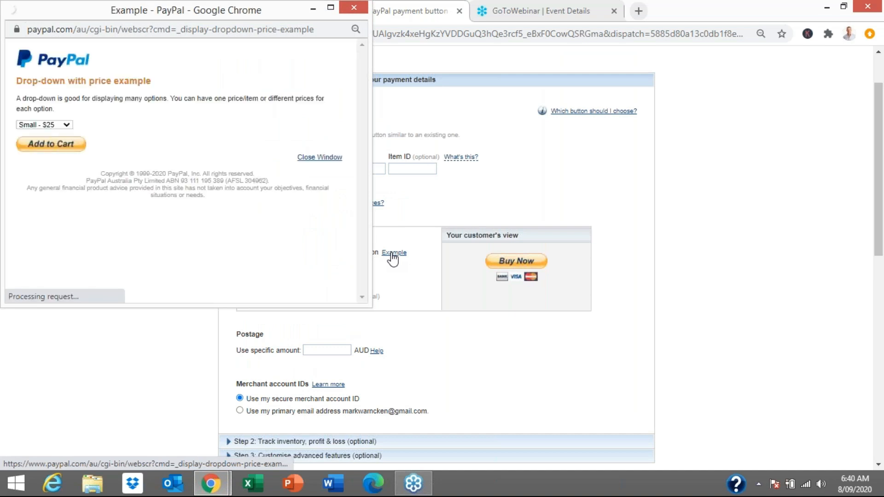
{"action": "left_click", "coordinate": [69, 128]}
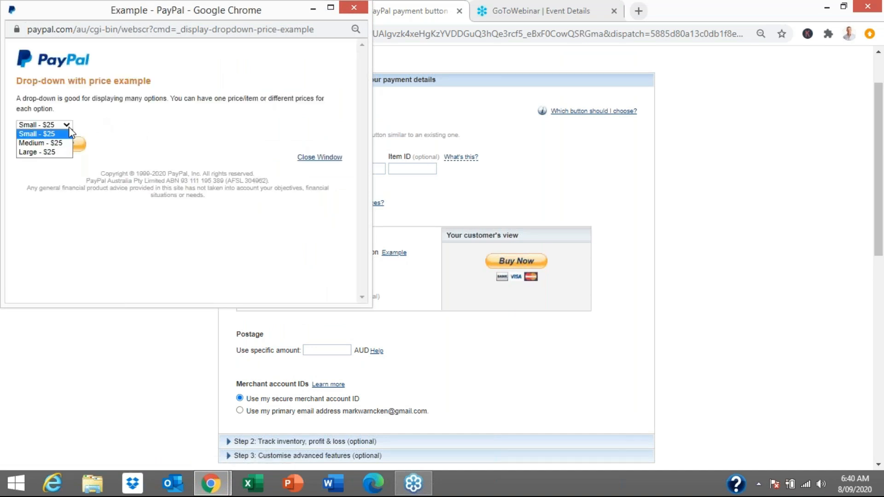
{"action": "left_click", "coordinate": [353, 7]}
{"action": "left_click", "coordinate": [354, 7]}
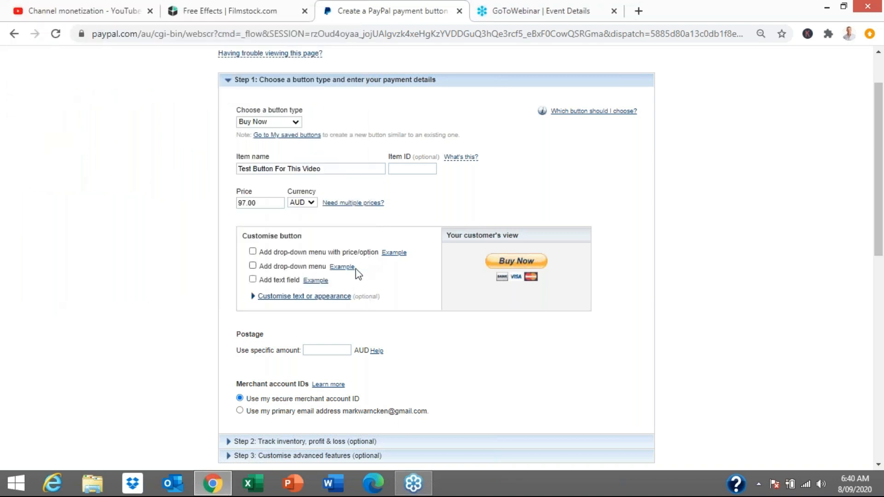
View the example of a drop-down menu without prices and close it
{"action": "left_click", "coordinate": [343, 269]}
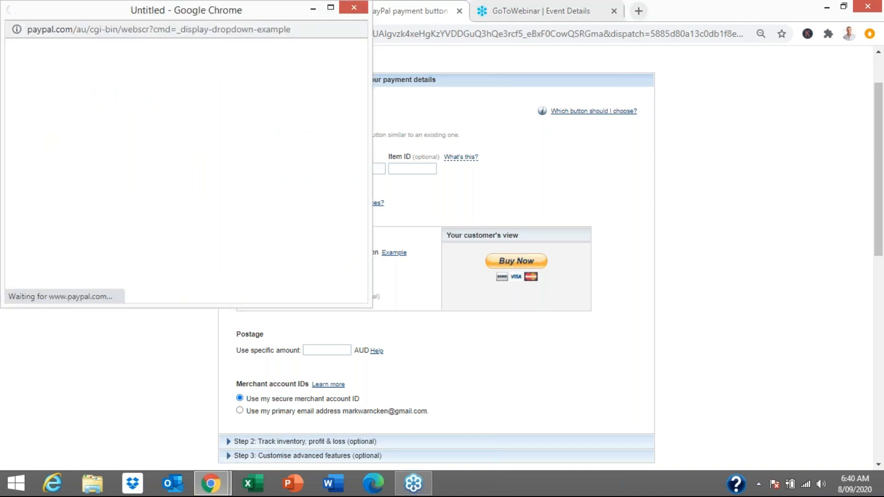
{"action": "left_click", "coordinate": [51, 126]}
{"action": "left_click", "coordinate": [52, 133]}
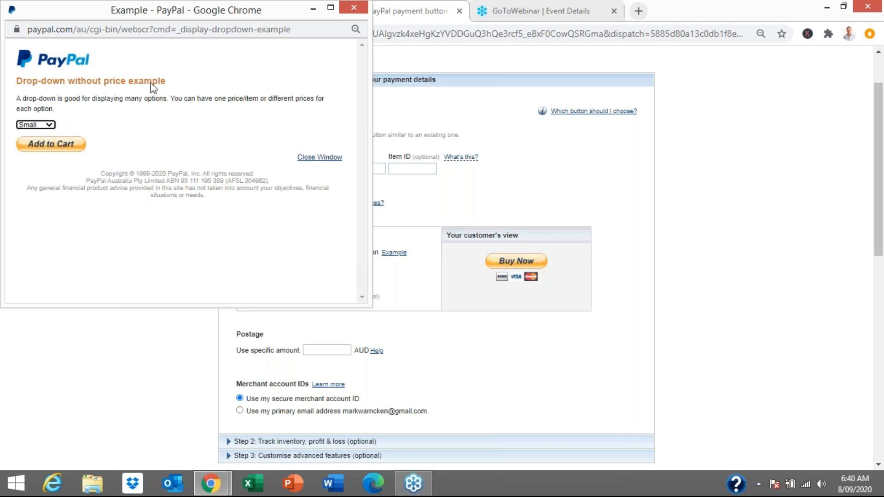
{"action": "left_click", "coordinate": [353, 9]}
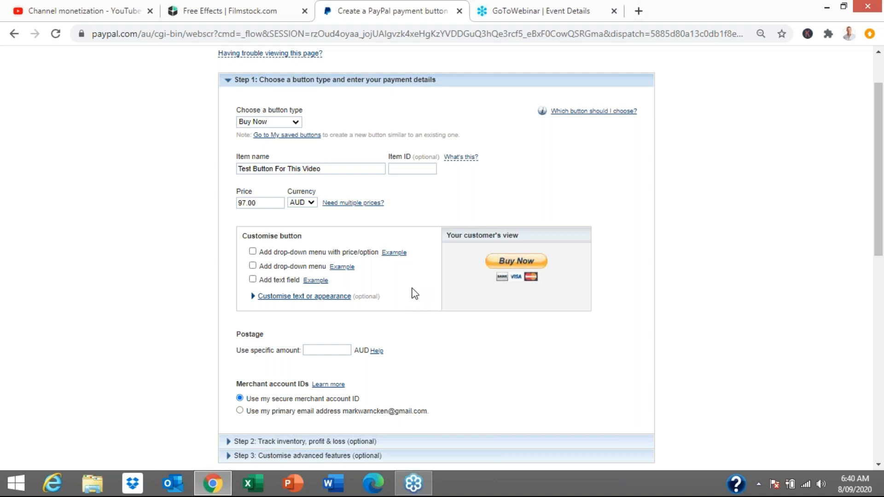
Create the Buy Now button with the entered item details, leaving the optional settings at their defaults
{"action": "left_click", "coordinate": [283, 202]}
{"action": "left_click", "coordinate": [677, 252]}
{"action": "scroll", "coordinate": [592, 290], "scroll_direction": "down", "scroll_amount": 3}
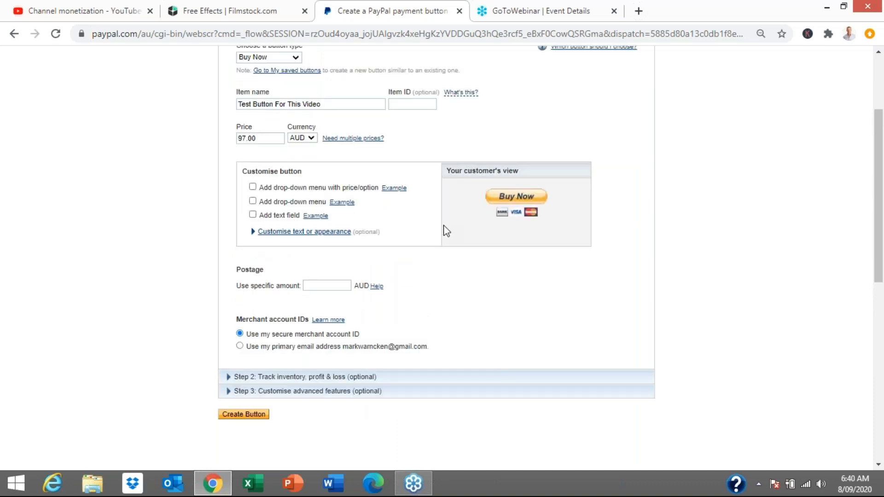
{"action": "scroll", "coordinate": [445, 230], "scroll_direction": "down", "scroll_amount": 3}
{"action": "left_click", "coordinate": [249, 352]}
Examine the button's full website HTML code
{"action": "scroll", "coordinate": [454, 338], "scroll_direction": "down", "scroll_amount": 3}
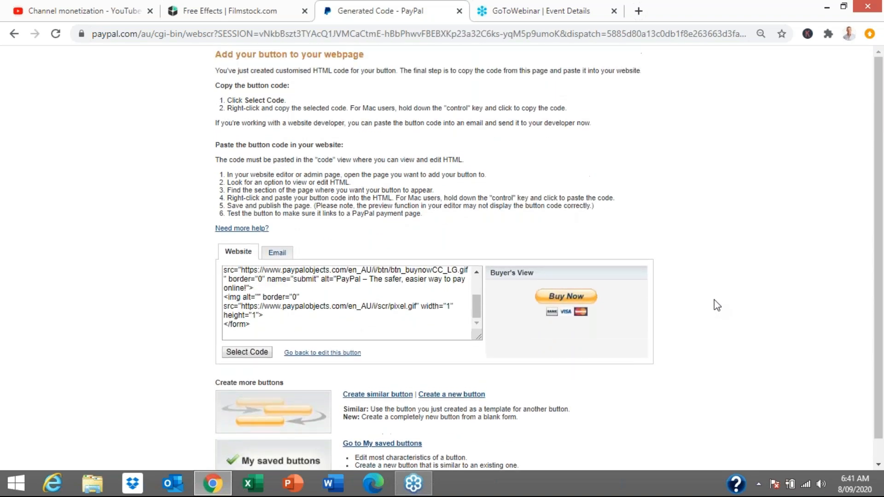
{"action": "scroll", "coordinate": [429, 317], "scroll_direction": "up", "scroll_amount": 3}
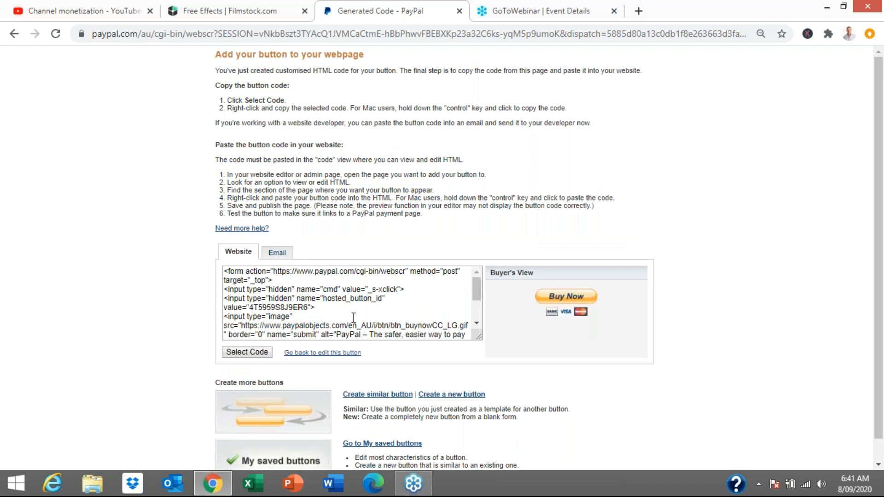
{"action": "scroll", "coordinate": [354, 318], "scroll_direction": "down", "scroll_amount": 2}
{"action": "left_click_drag", "start_coordinate": [282, 327], "coordinate": [224, 271]}
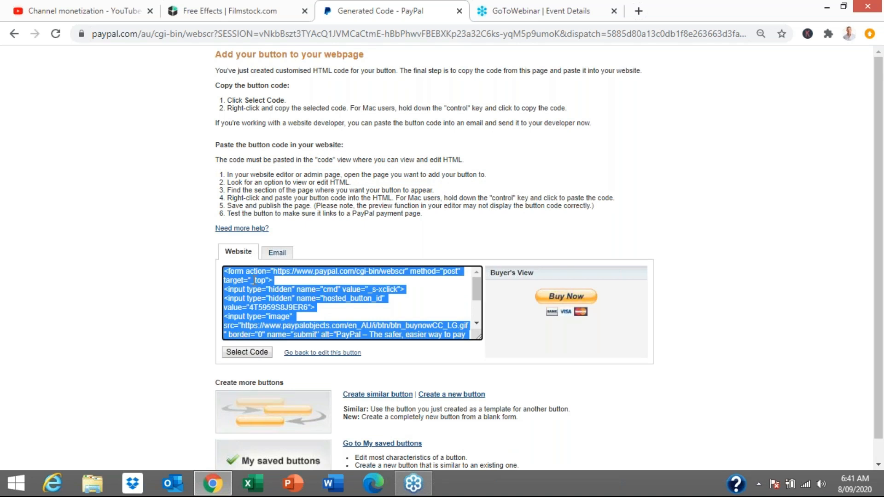
{"action": "left_click", "coordinate": [435, 296]}
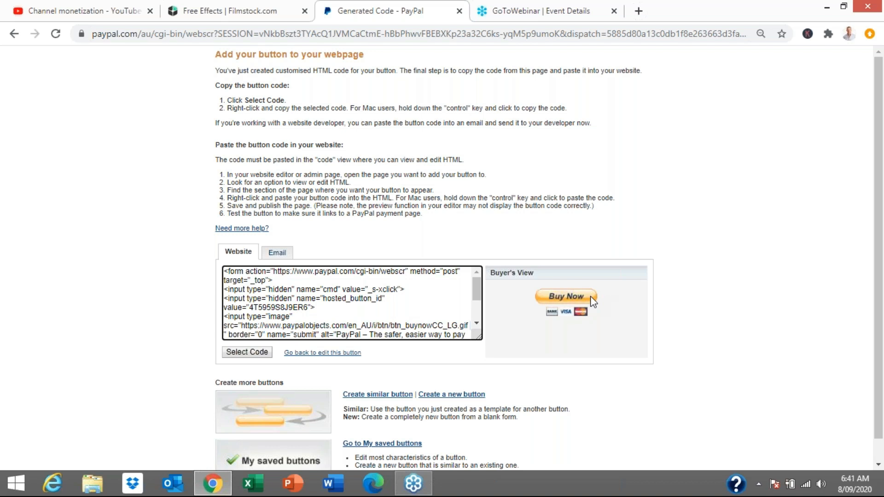
Show the email version of the button code and select the entire payment link
{"action": "left_click", "coordinate": [276, 255]}
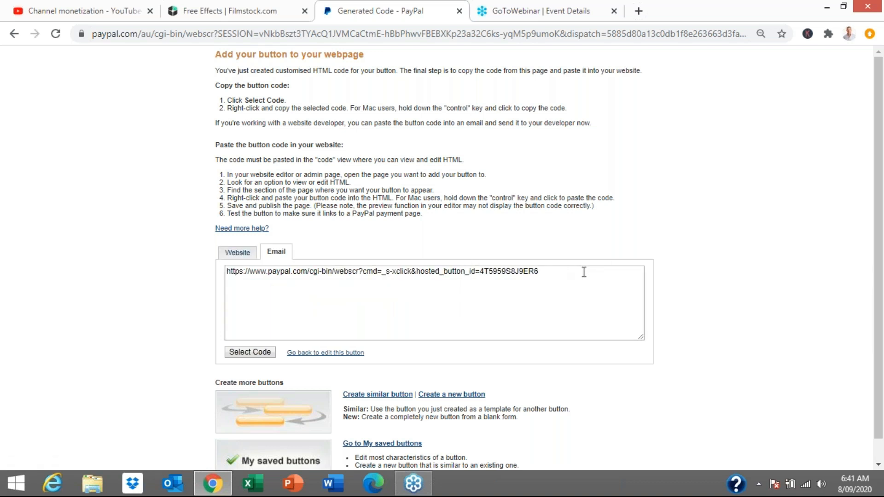
{"action": "left_click_drag", "start_coordinate": [559, 274], "coordinate": [228, 283]}
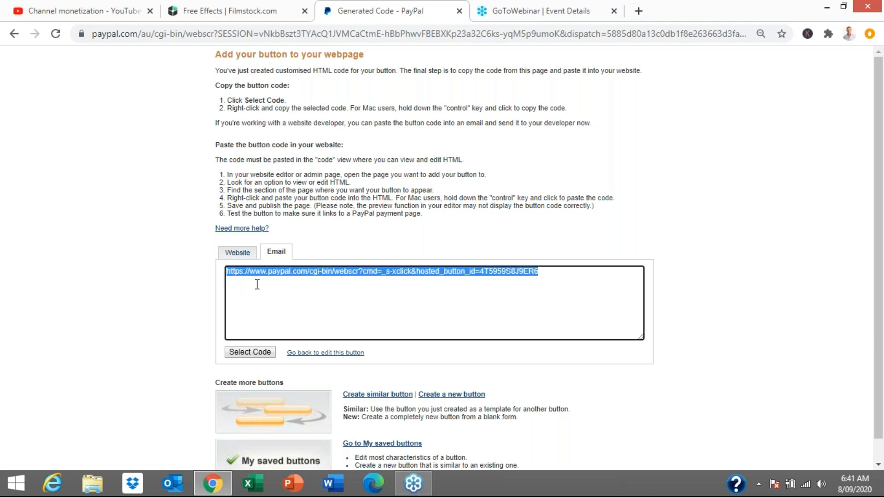
{"action": "left_click", "coordinate": [393, 288]}
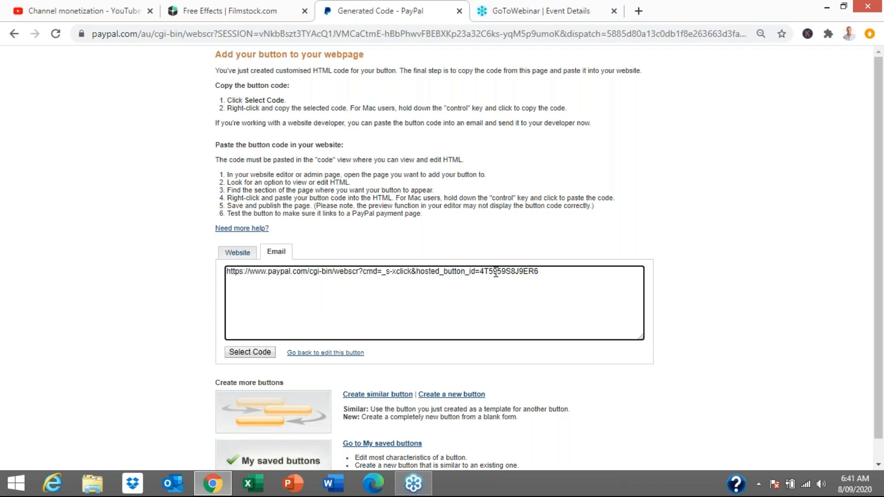
{"action": "left_click_drag", "start_coordinate": [576, 272], "coordinate": [224, 272]}
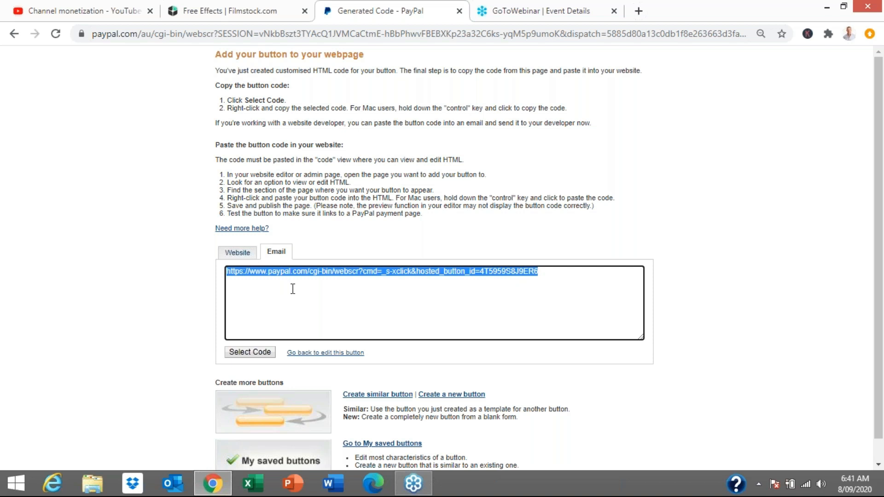
Reselect the entire payment link in the email version of the button code
{"action": "left_click", "coordinate": [697, 308]}
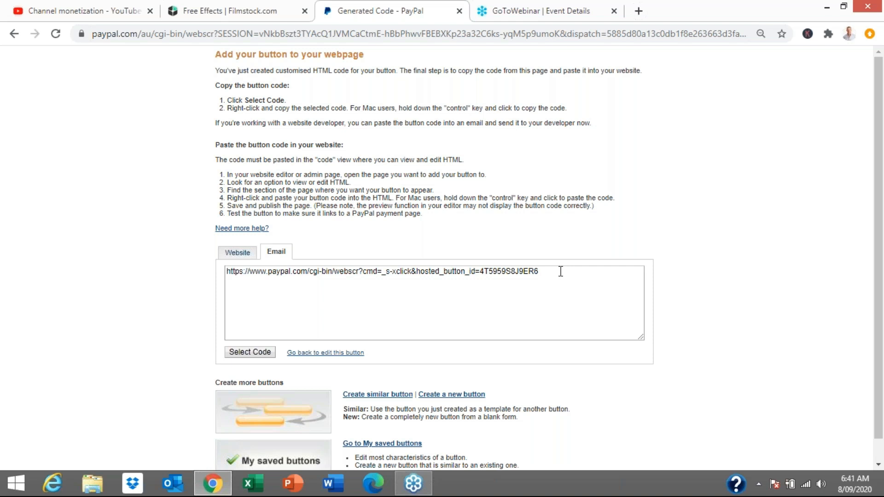
{"action": "left_click_drag", "start_coordinate": [561, 271], "coordinate": [222, 272]}
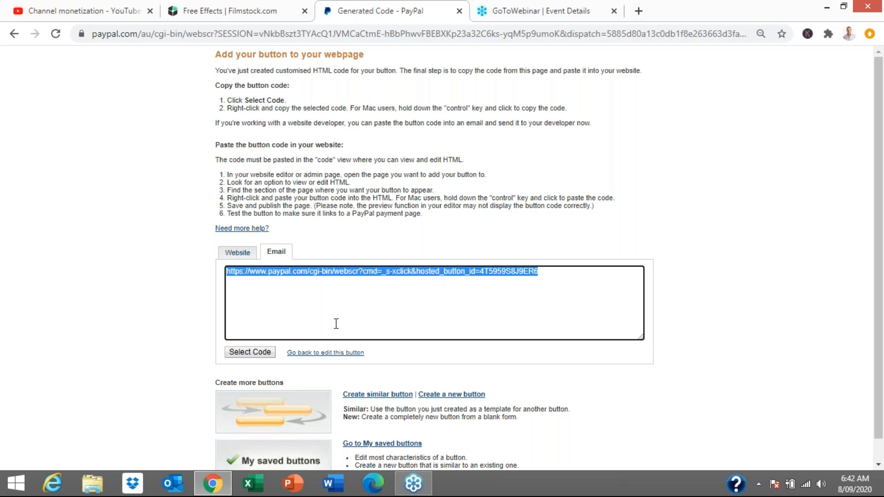
{"action": "left_click", "coordinate": [553, 275]}
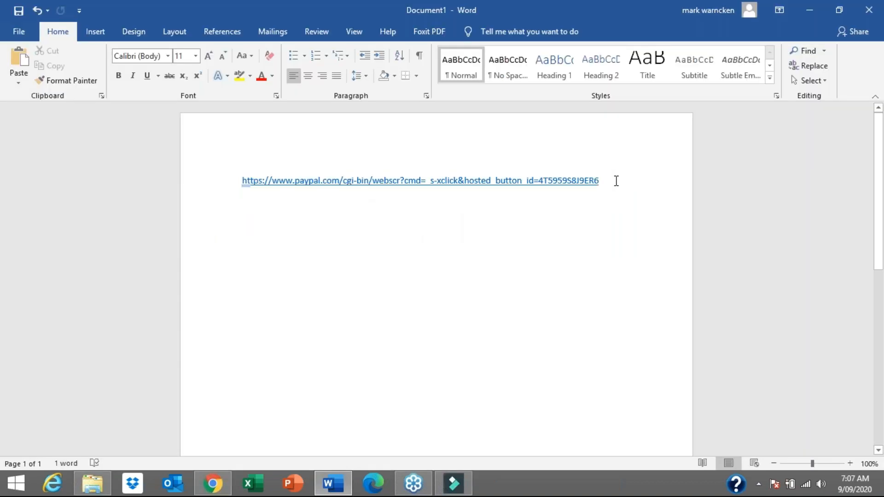
Copy the full PayPal payment link from the Word document
{"action": "left_click_drag", "start_coordinate": [547, 185], "coordinate": [241, 184]}
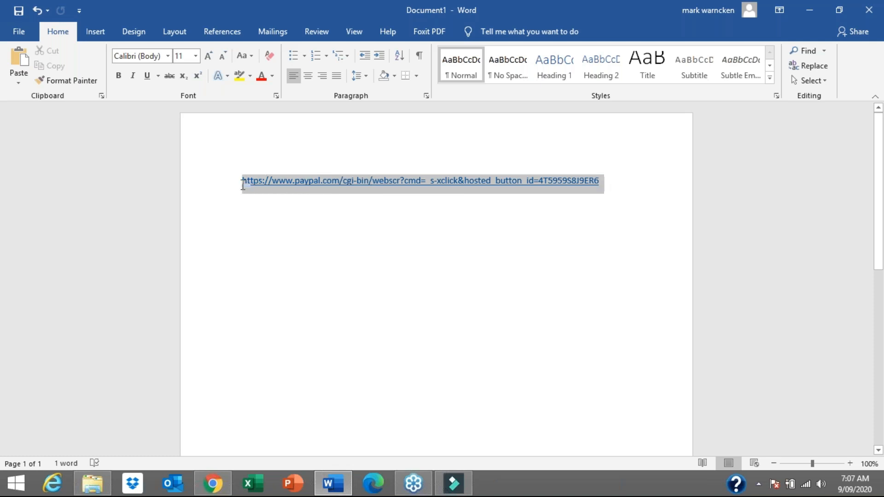
{"action": "right_click", "coordinate": [261, 183]}
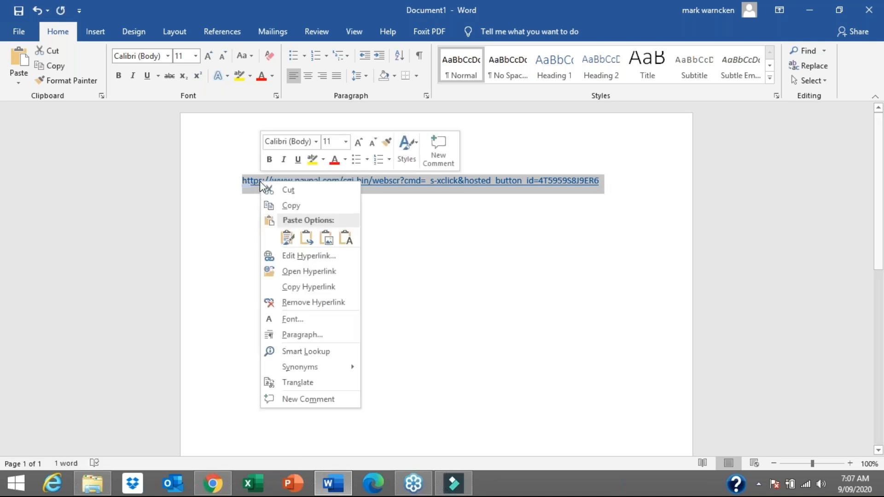
{"action": "left_click", "coordinate": [291, 206]}
Switch to Chrome and open the copied payment link in the empty new tab
{"action": "left_click", "coordinate": [207, 488]}
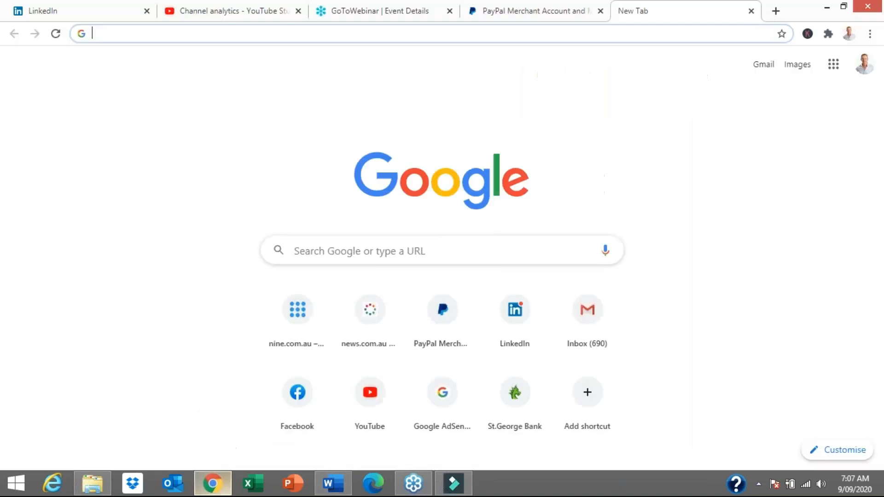
{"action": "left_click", "coordinate": [360, 35]}
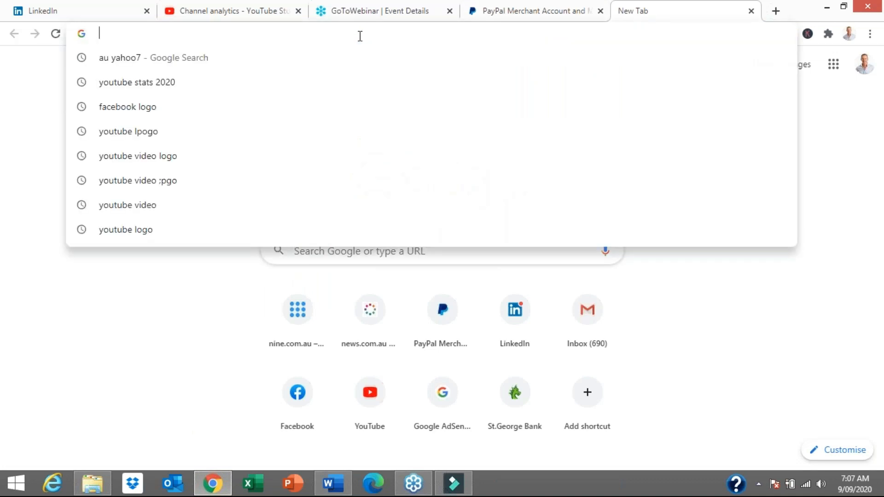
{"action": "right_click", "coordinate": [361, 38]}
{"action": "left_click", "coordinate": [397, 100]}
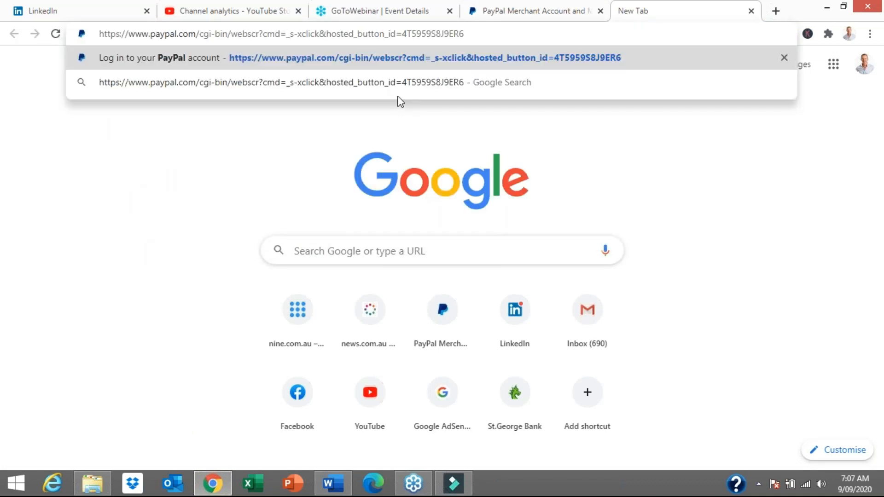
{"action": "key", "text": "Return"}
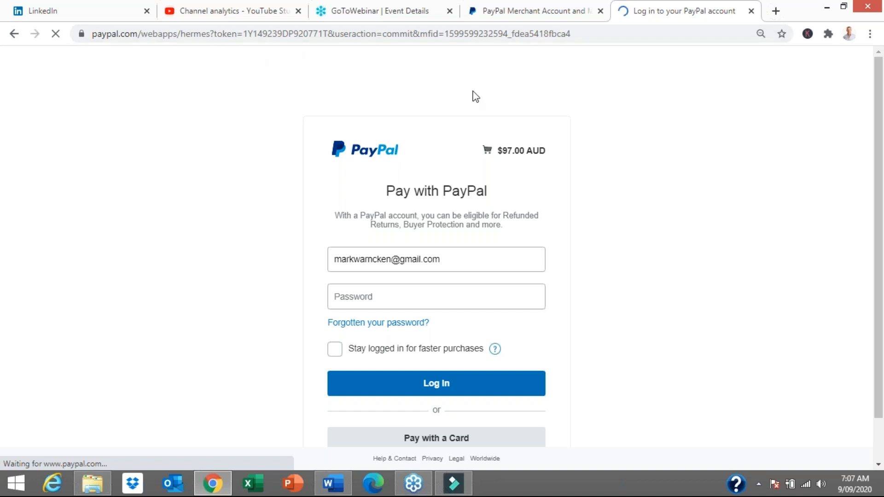
Choose to pay with a card instead of logging in to a PayPal account
{"action": "scroll", "coordinate": [534, 185], "scroll_direction": "down", "scroll_amount": 1}
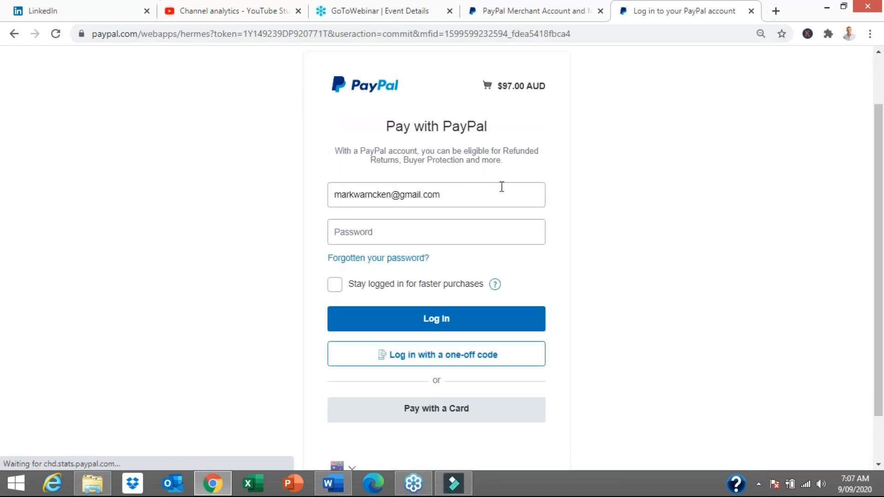
{"action": "scroll", "coordinate": [573, 200], "scroll_direction": "down", "scroll_amount": 1}
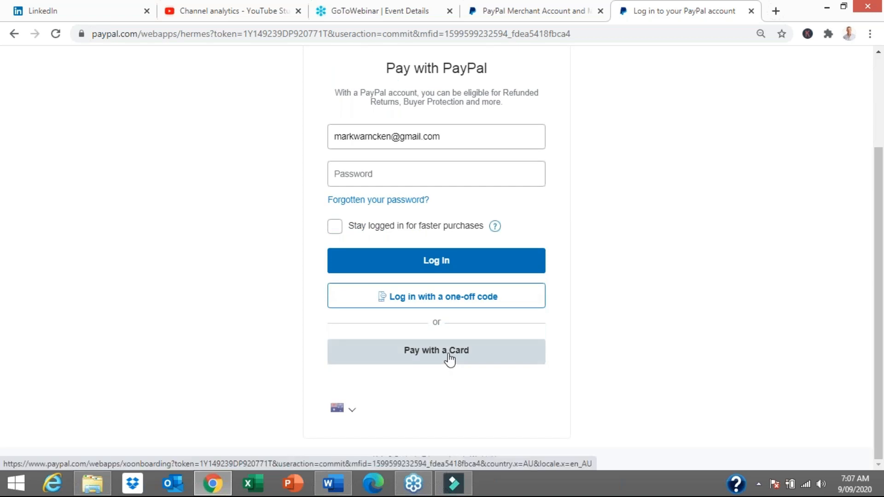
{"action": "left_click", "coordinate": [449, 355]}
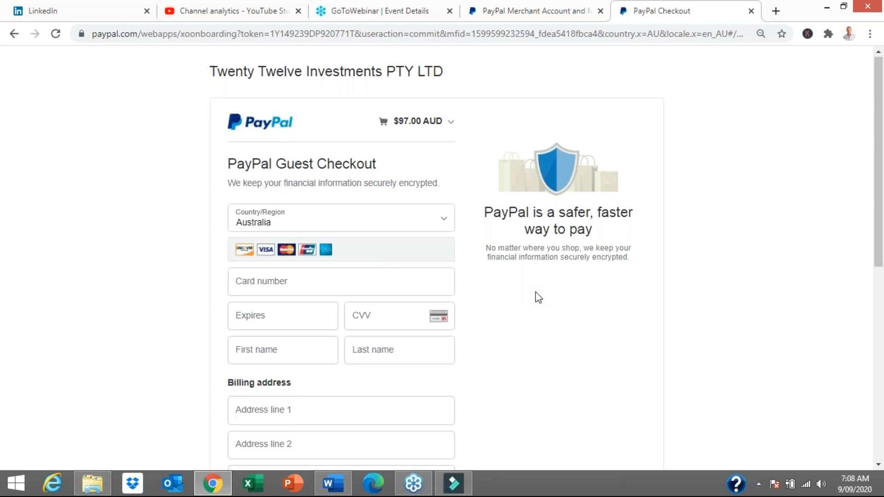
Examine the guest checkout form's card, billing address and contact fields
{"action": "scroll", "coordinate": [535, 295], "scroll_direction": "down", "scroll_amount": 6}
{"action": "scroll", "coordinate": [535, 294], "scroll_direction": "up", "scroll_amount": 6}
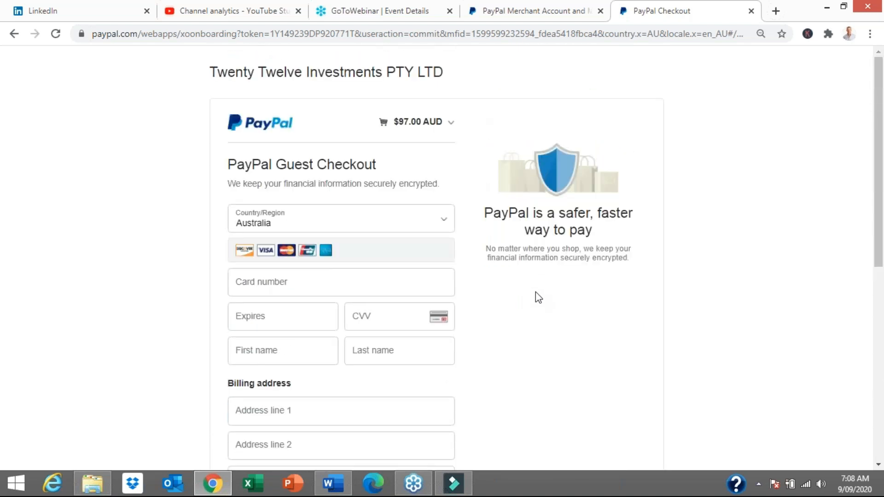
{"action": "scroll", "coordinate": [536, 293], "scroll_direction": "down", "scroll_amount": 8}
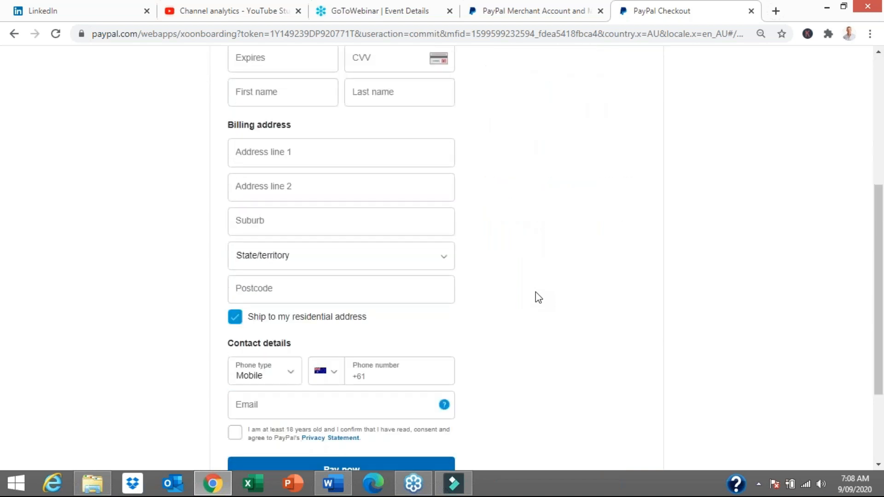
{"action": "scroll", "coordinate": [539, 294], "scroll_direction": "up", "scroll_amount": 8}
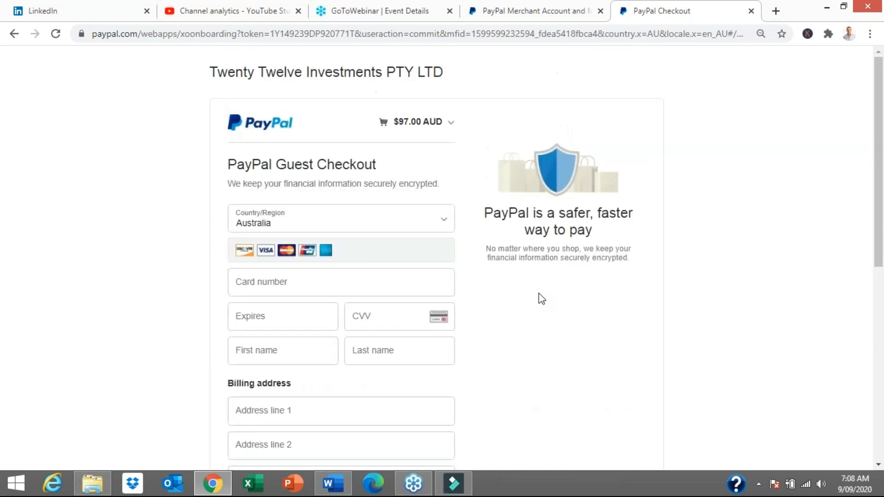